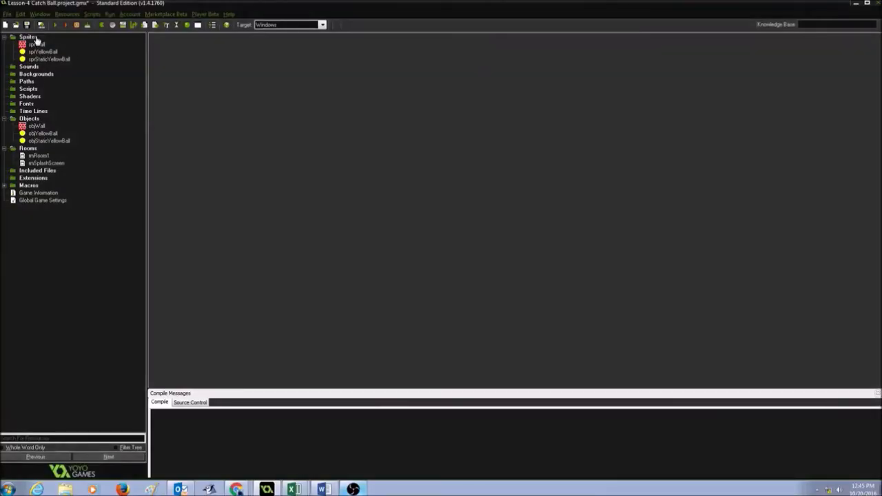
Create a new sprite named sprStart and open it in the Sprite Editor.
left_click(67, 13)
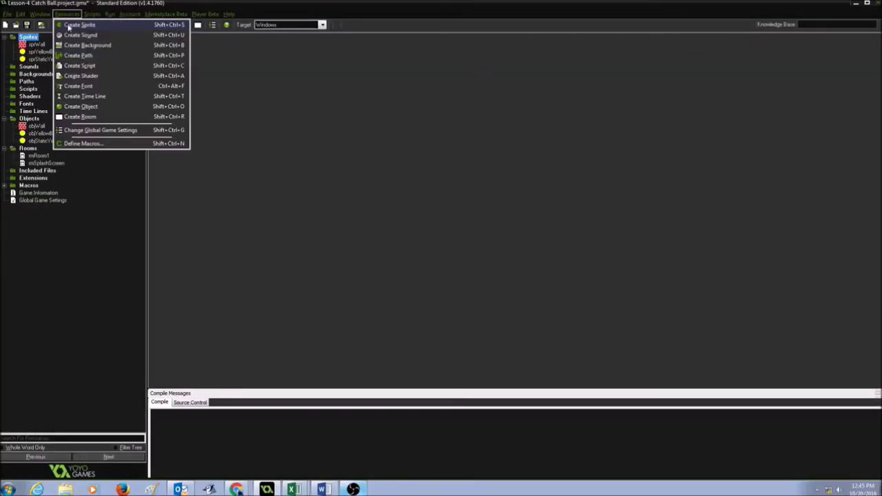
left_click(69, 27)
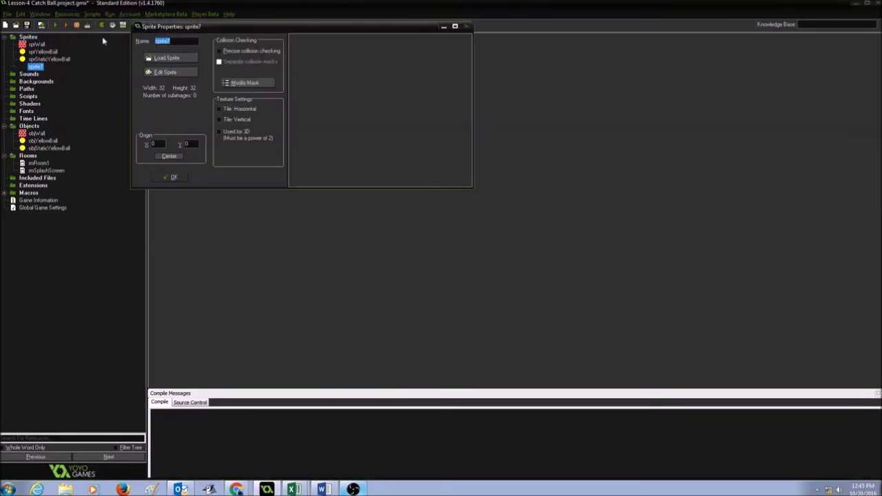
type("sprStart")
left_click(177, 74)
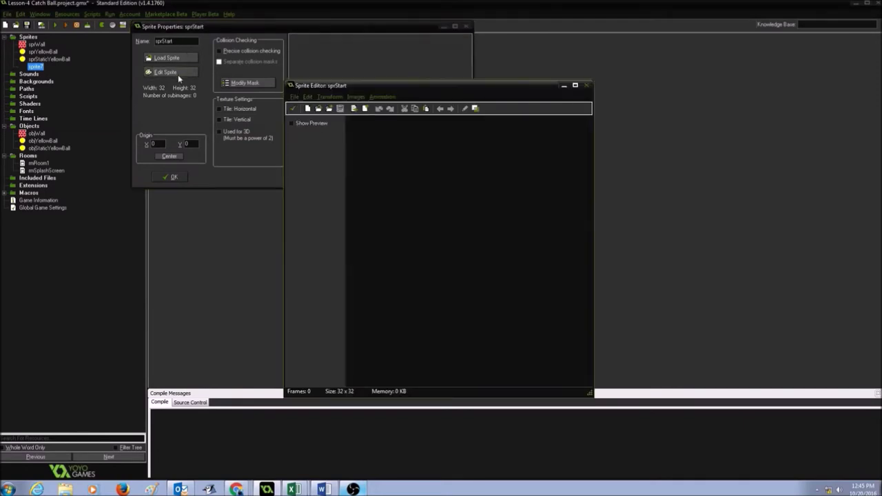
Add a blank 128 x 32 frame to sprStart and open it for painting.
left_click(293, 96)
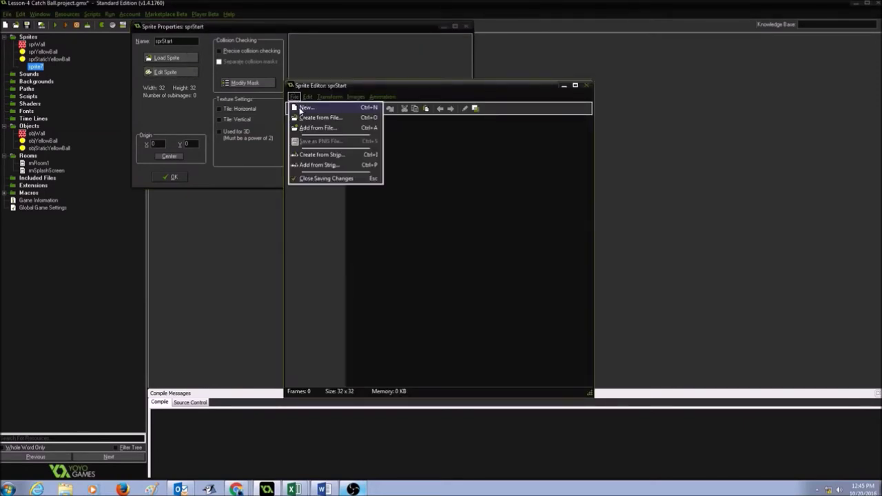
left_click(303, 108)
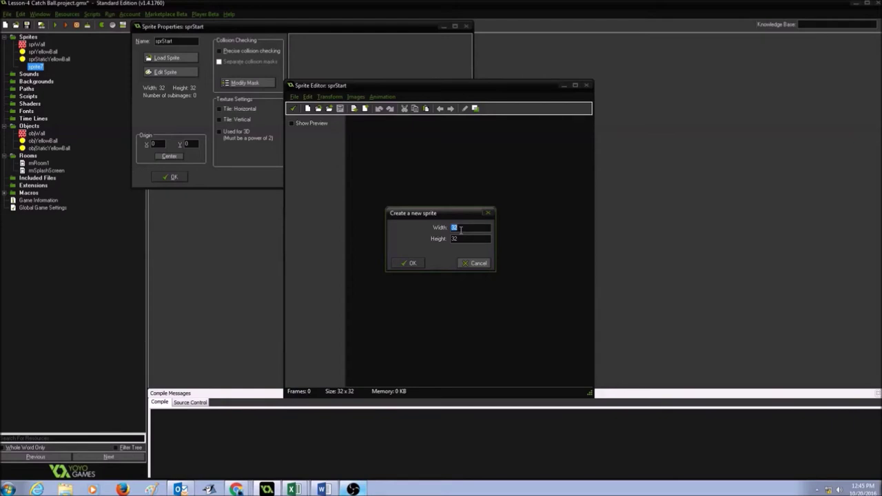
type("128")
left_click(414, 263)
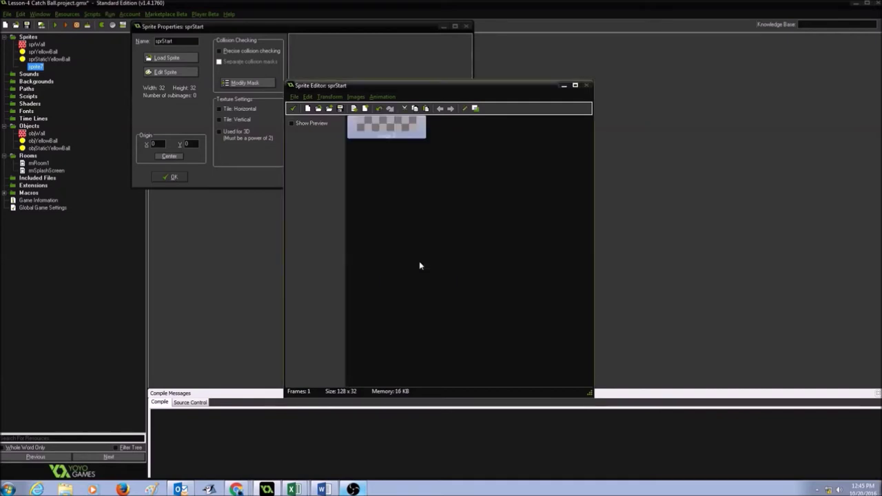
left_click(468, 109)
Zoom in and draw a white, black-outlined rectangle across the full 128 x 32 canvas.
left_click(386, 87)
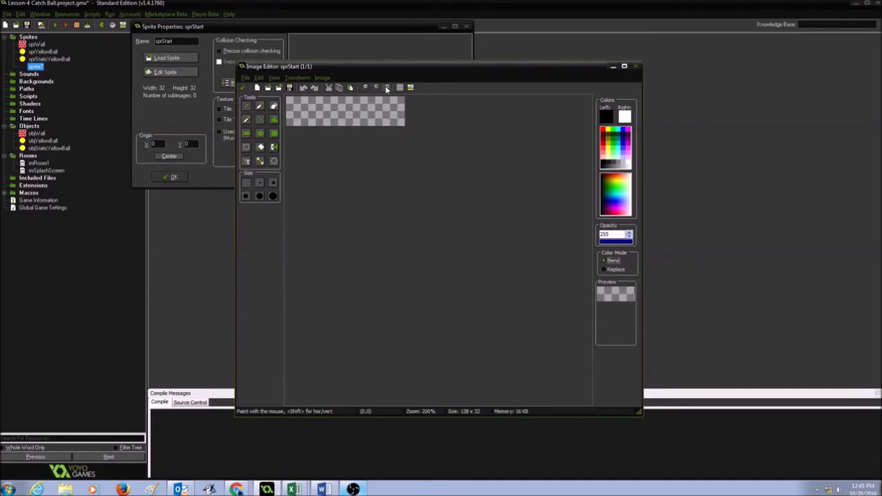
left_click(387, 88)
left_click(386, 88)
left_click(387, 88)
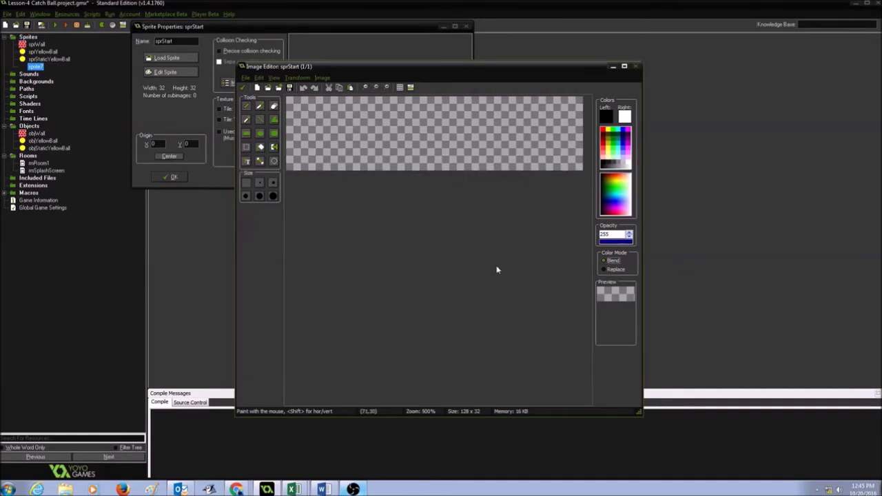
left_click(247, 135)
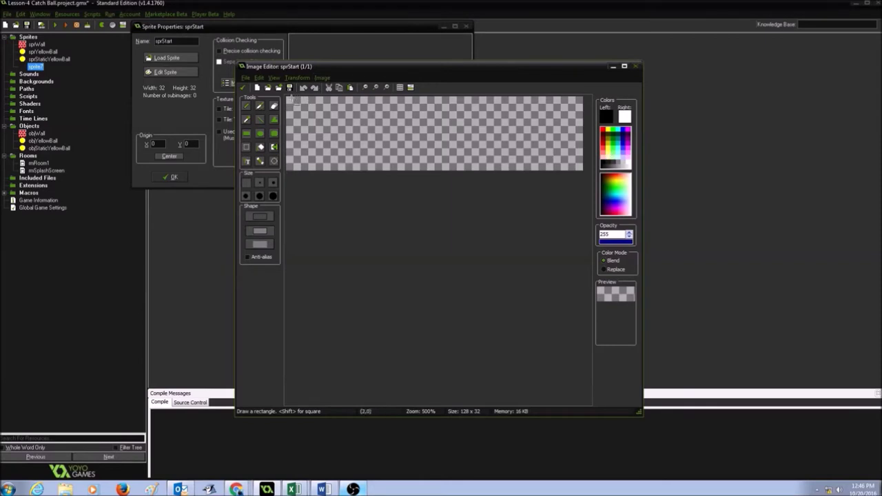
left_click_drag(288, 98, 583, 171)
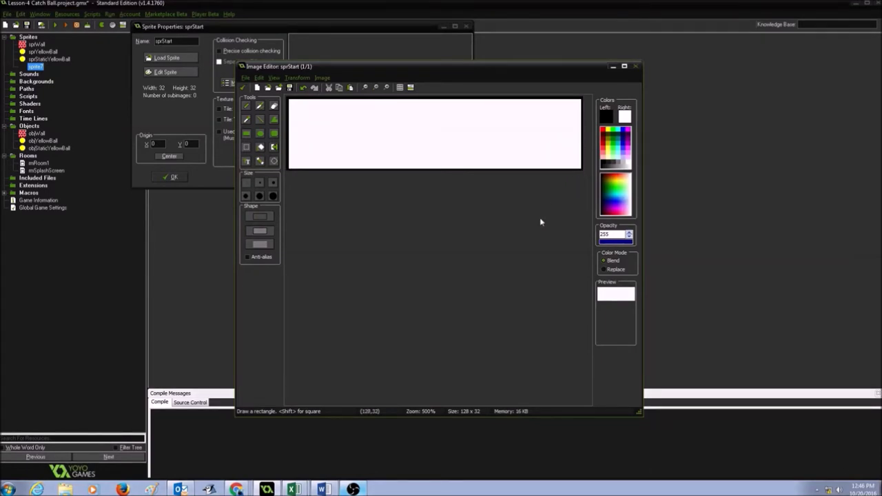
Flood-fill the rectangle's interior with yellow, keeping the black outline.
left_click(261, 147)
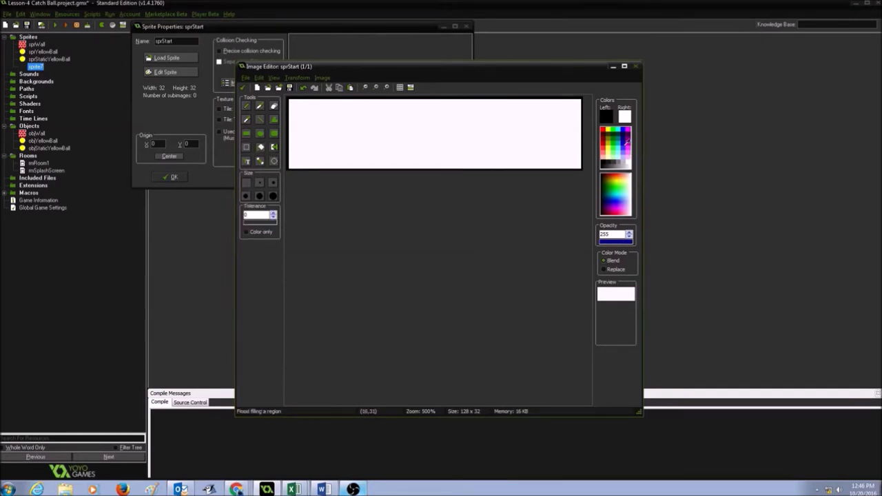
left_click(610, 130)
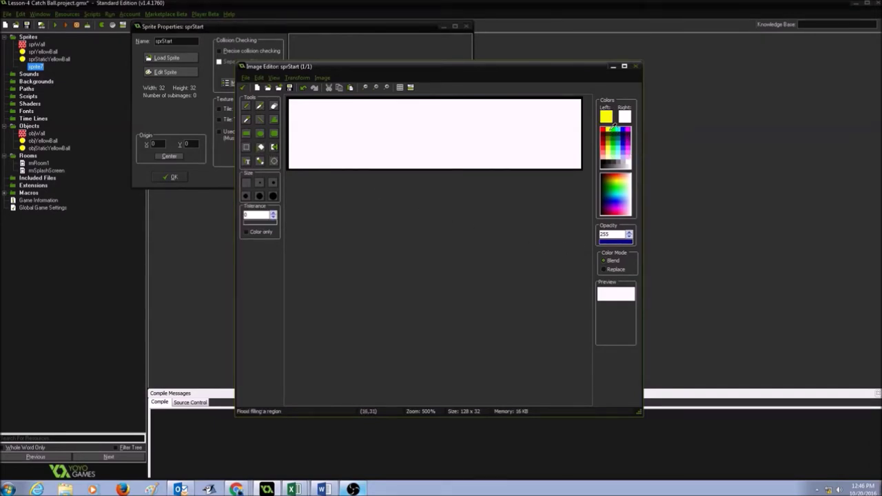
left_click(511, 127)
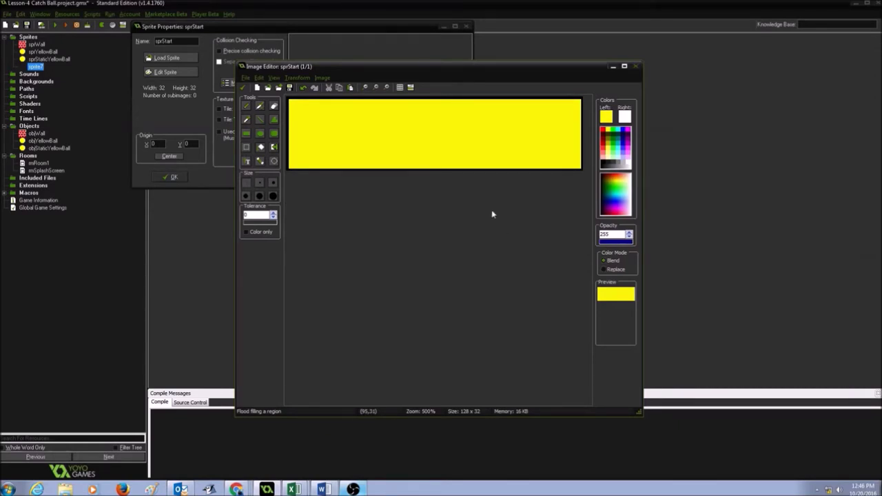
left_click(247, 160)
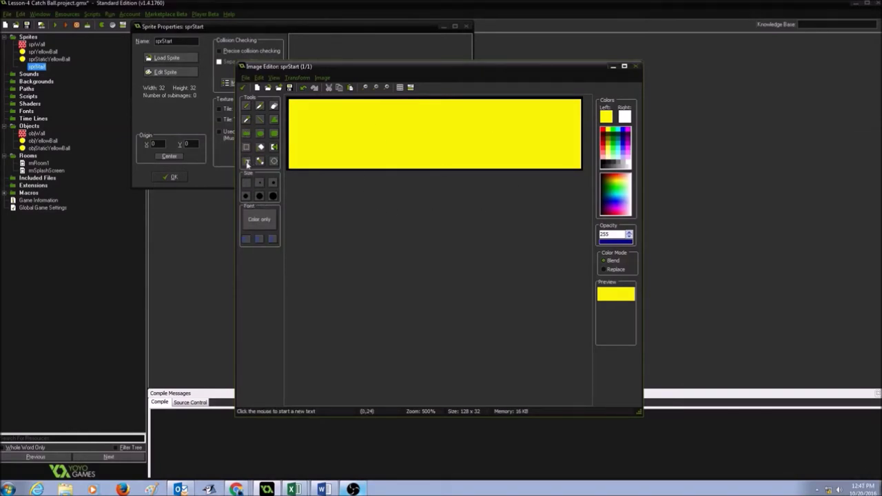
Set the text font to Tempus Sans ITC, Bold, size 14, with red as the colour.
left_click(259, 220)
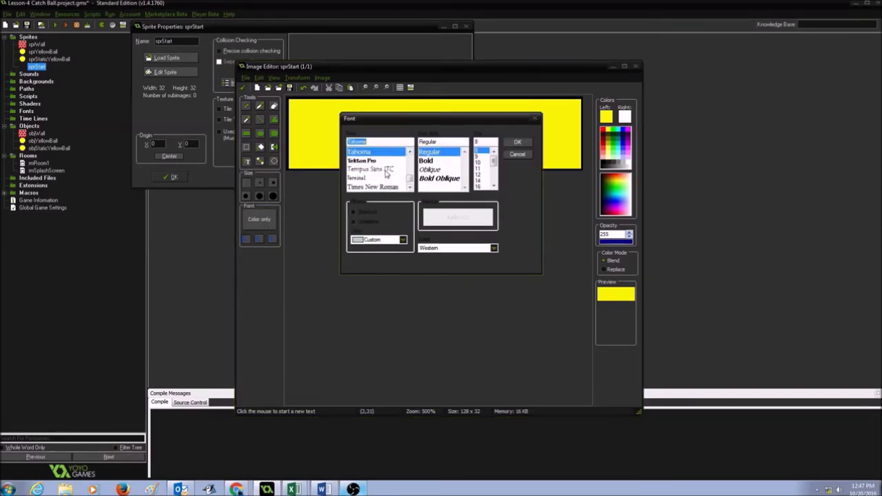
left_click(359, 174)
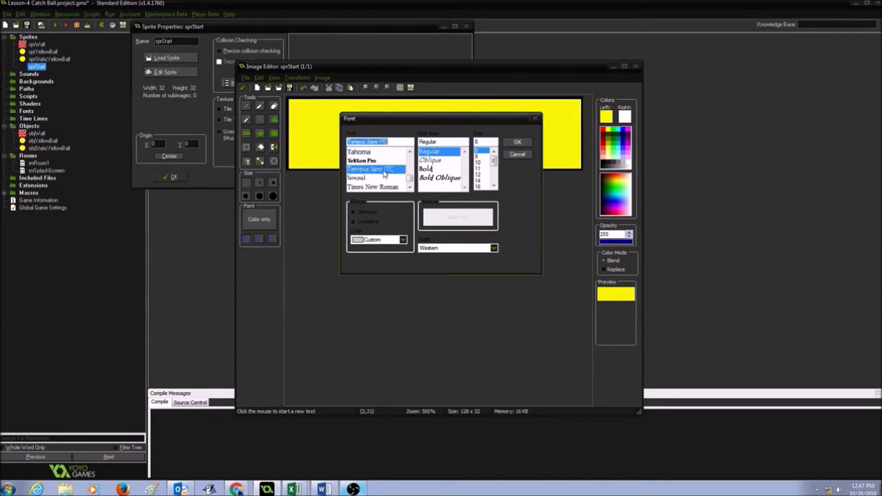
left_click(426, 170)
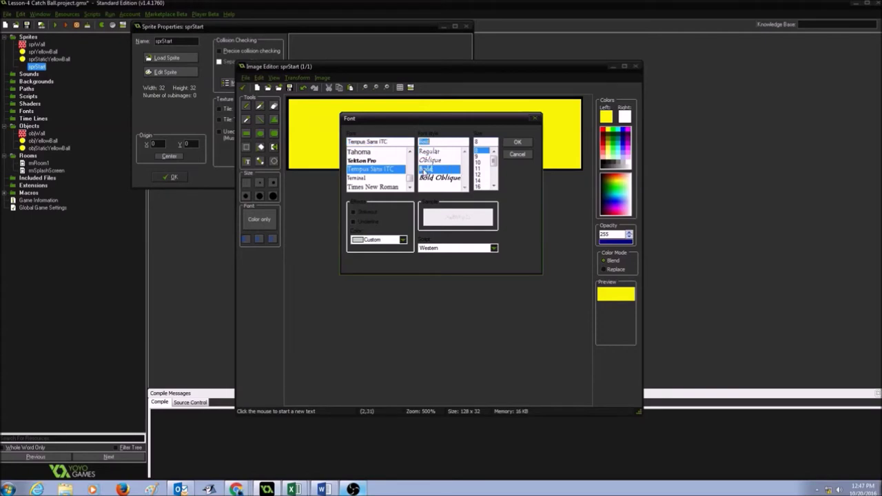
left_click(479, 181)
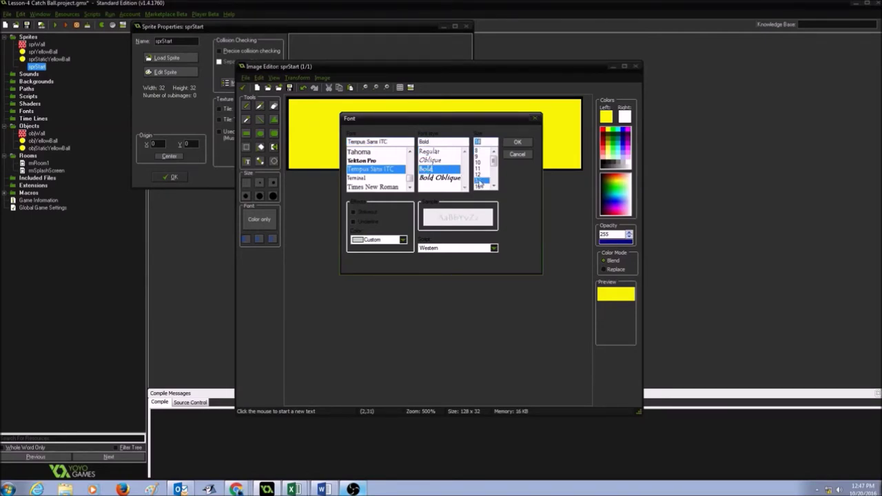
left_click(518, 143)
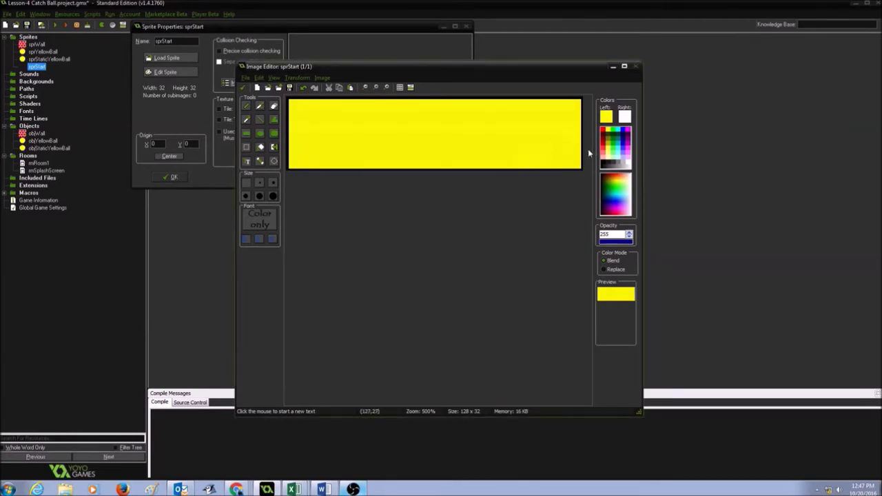
left_click(604, 130)
Place red 'START' text on the yellow button and drag it to the centre.
left_click(330, 122)
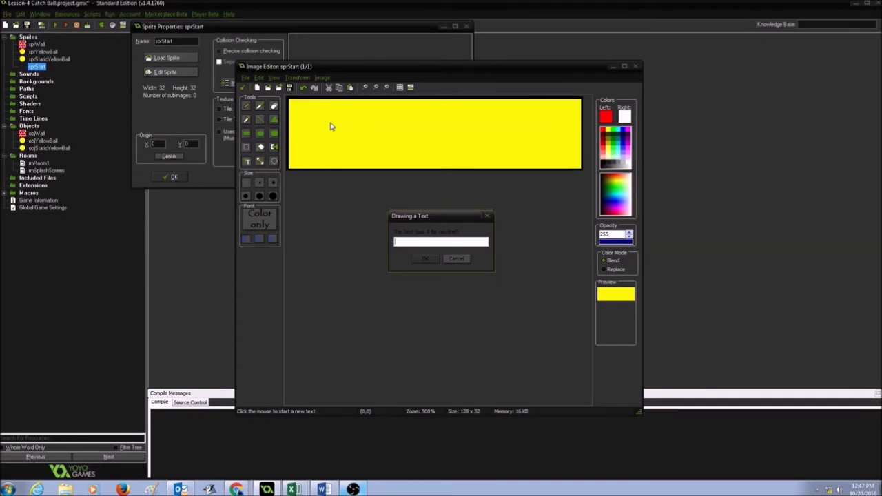
type("START")
left_click(427, 259)
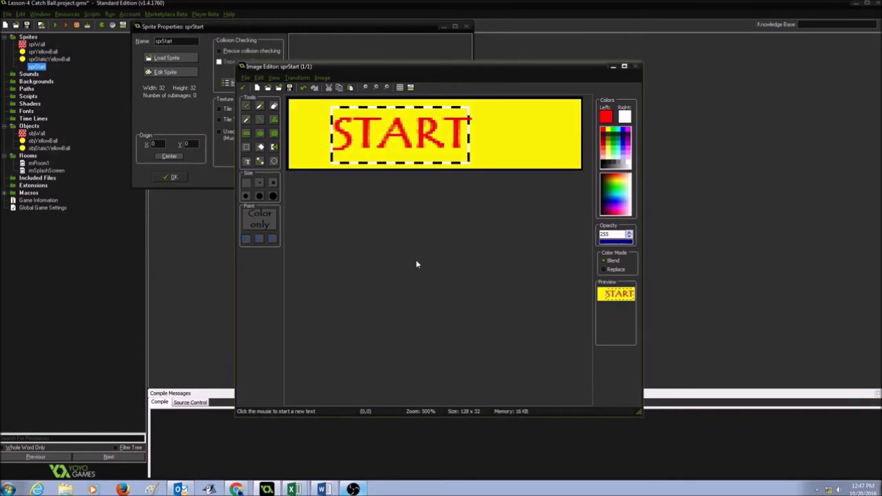
left_click_drag(385, 107, 412, 107)
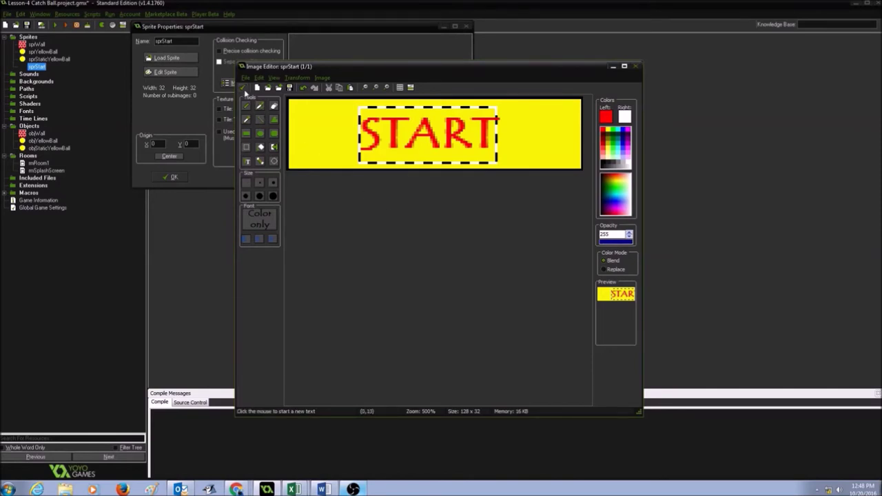
Accept the image and sprite edits and confirm the sprStart properties.
left_click(242, 88)
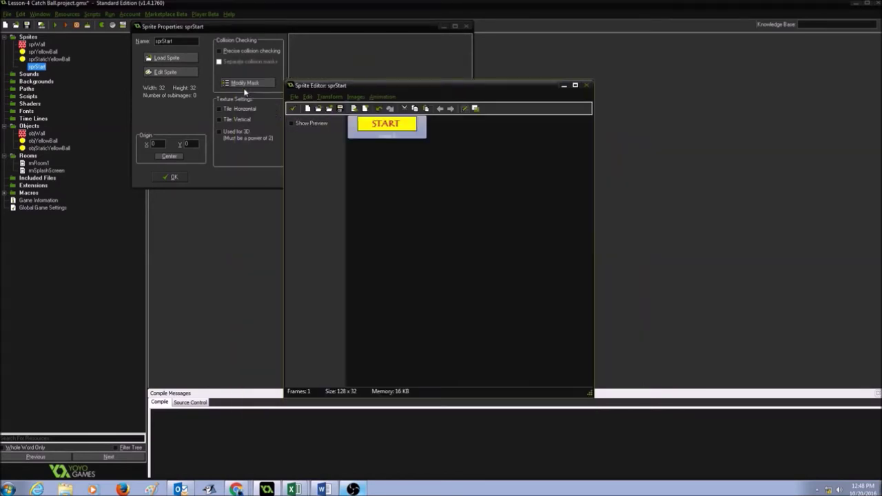
left_click(293, 108)
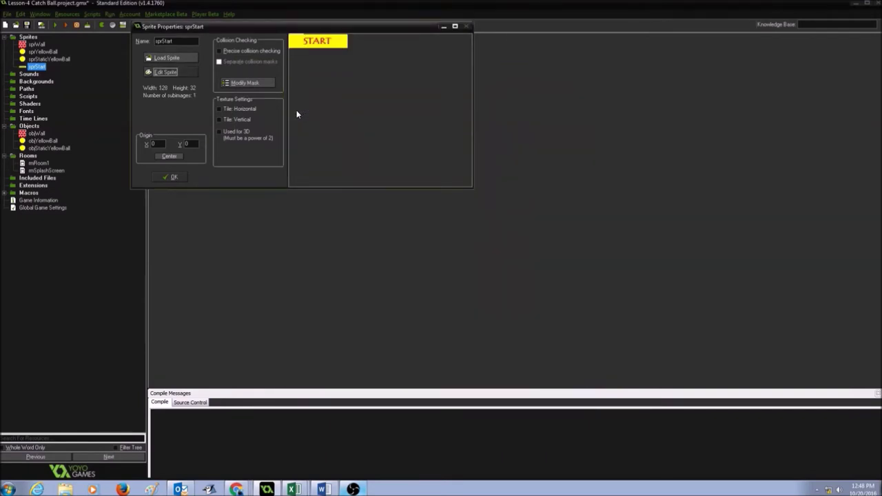
left_click(170, 177)
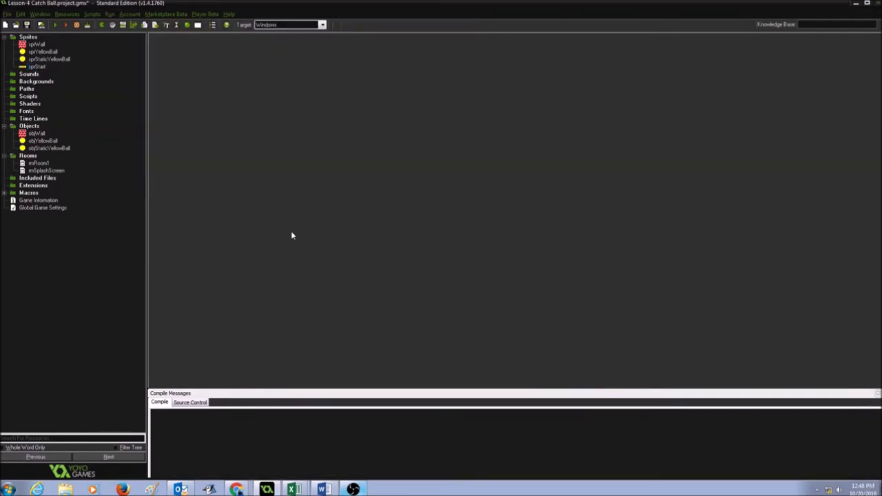
left_click(36, 67)
left_click(63, 15)
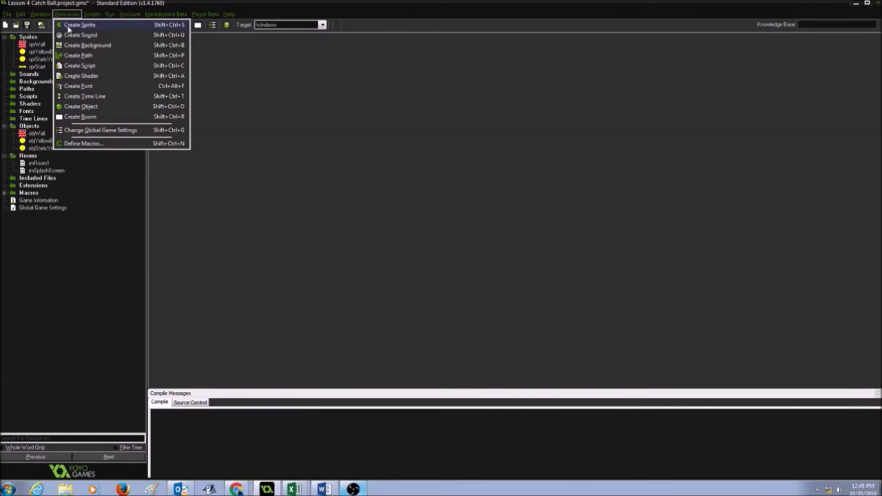
Create a new sprite named sprInstructions and open it for editing.
left_click(70, 28)
type("sp")
type("rRed")
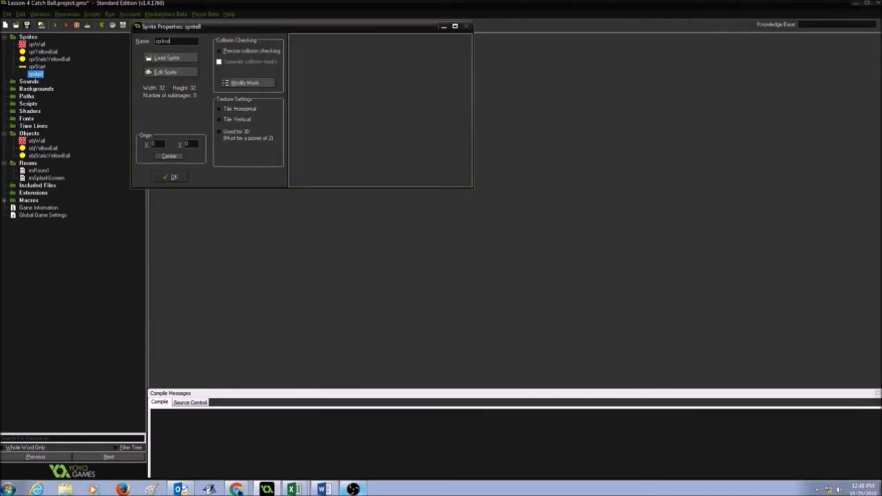
type("tructions")
left_click(167, 73)
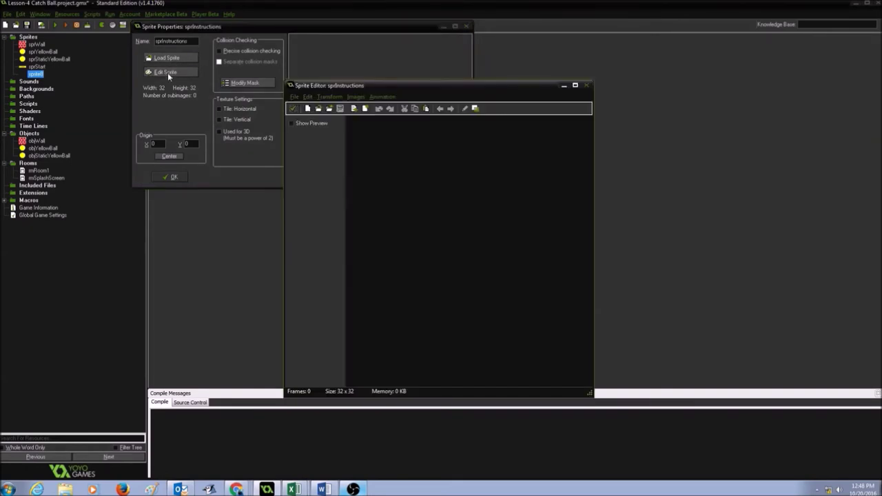
Add a blank 128 x 32 frame to sprInstructions and open it for painting.
left_click(294, 96)
left_click(306, 108)
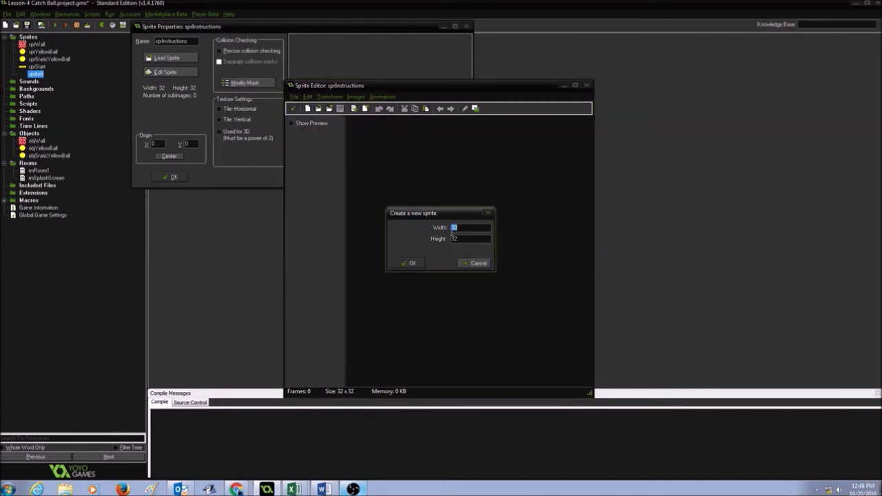
type("128")
left_click(418, 264)
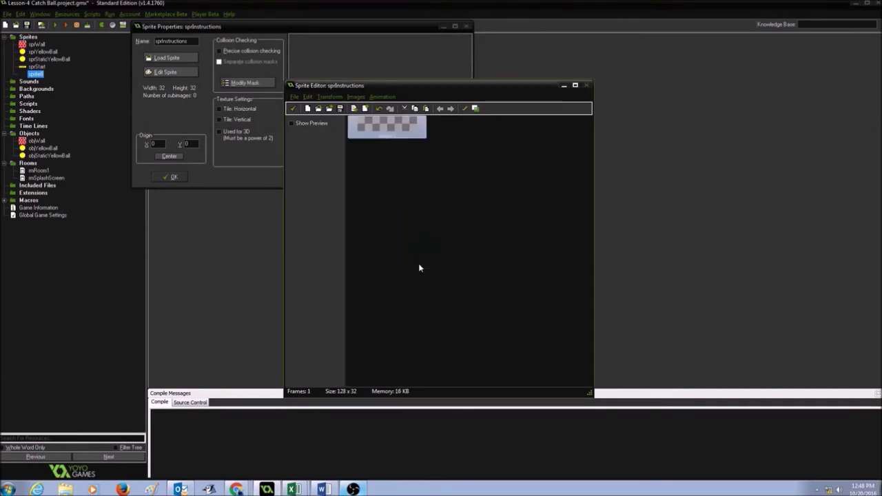
left_click(465, 109)
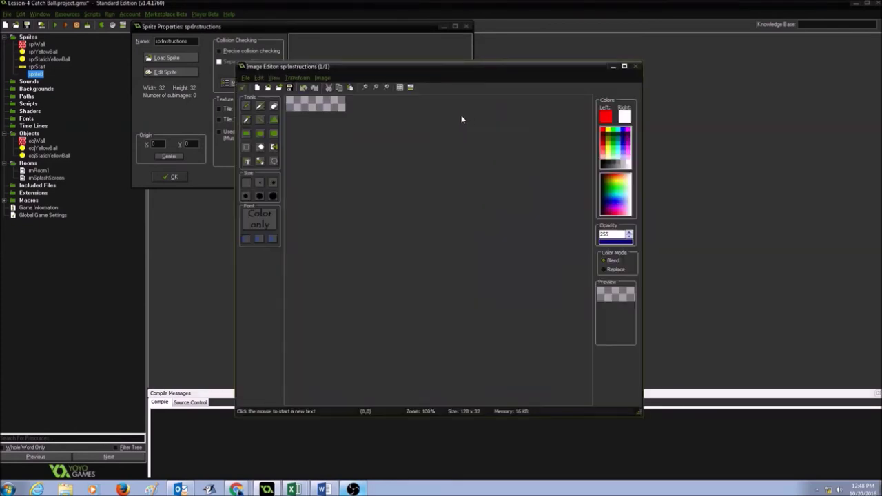
Zoom to 500% and draw a black-outlined rectangle across the whole canvas.
left_click(386, 88)
left_click(386, 87)
left_click(387, 87)
left_click(386, 88)
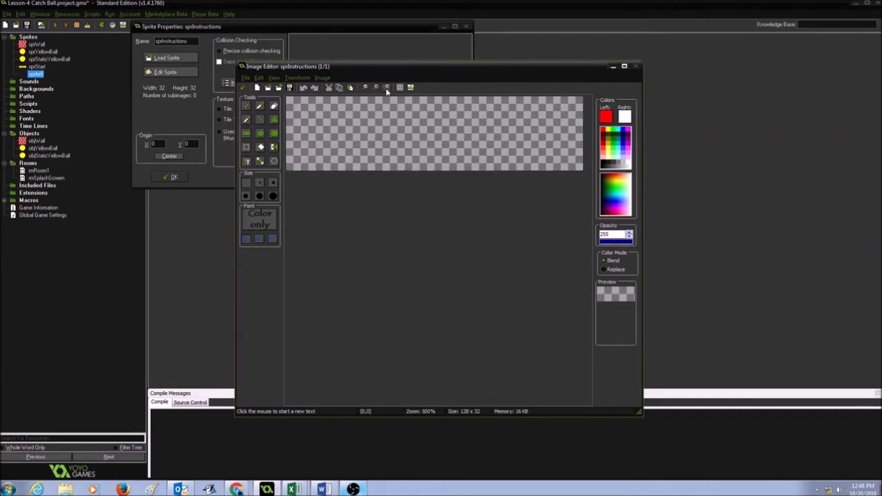
left_click(246, 133)
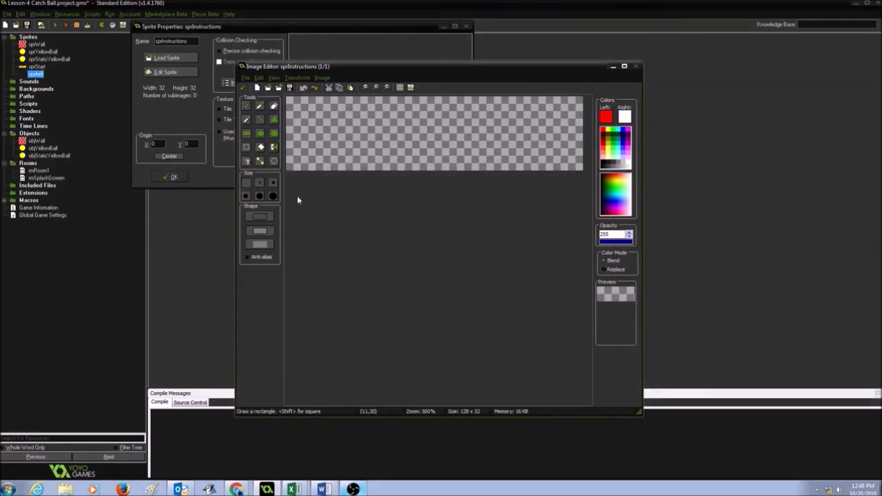
left_click(606, 158)
left_click(261, 233)
left_click_drag(287, 99, 584, 172)
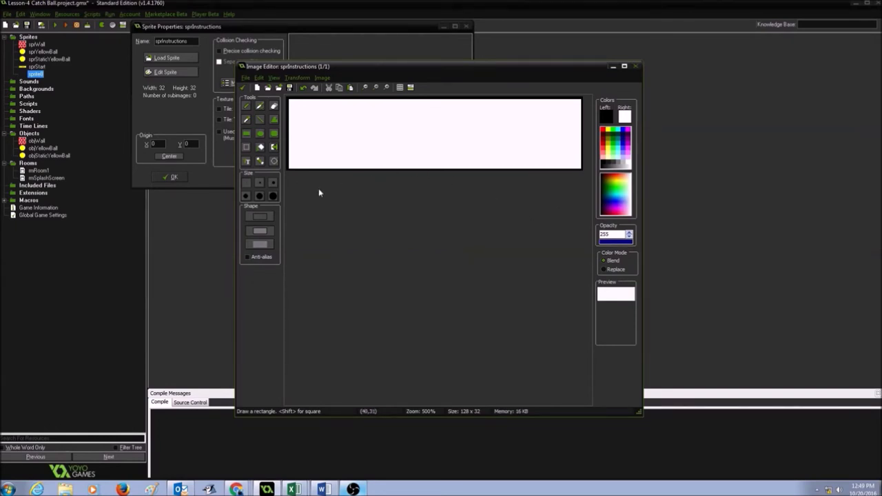
Fill the rectangle yellow and bring up the Text tool's font settings.
left_click(260, 147)
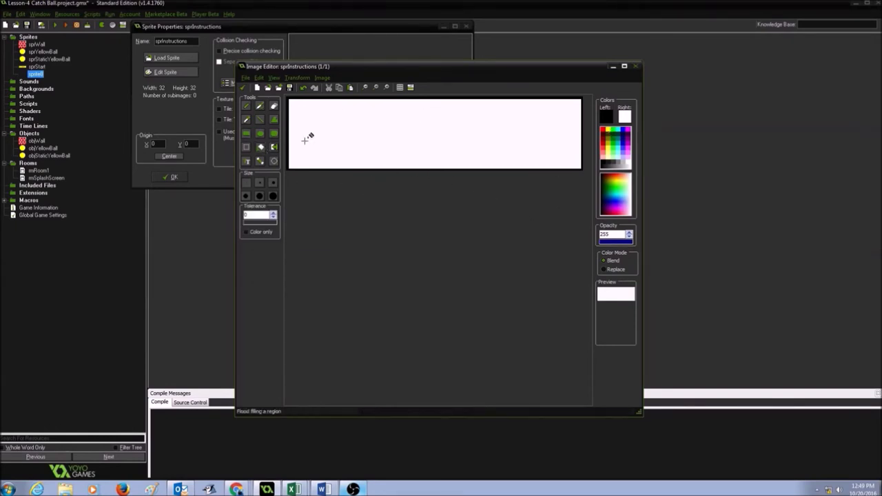
left_click(611, 128)
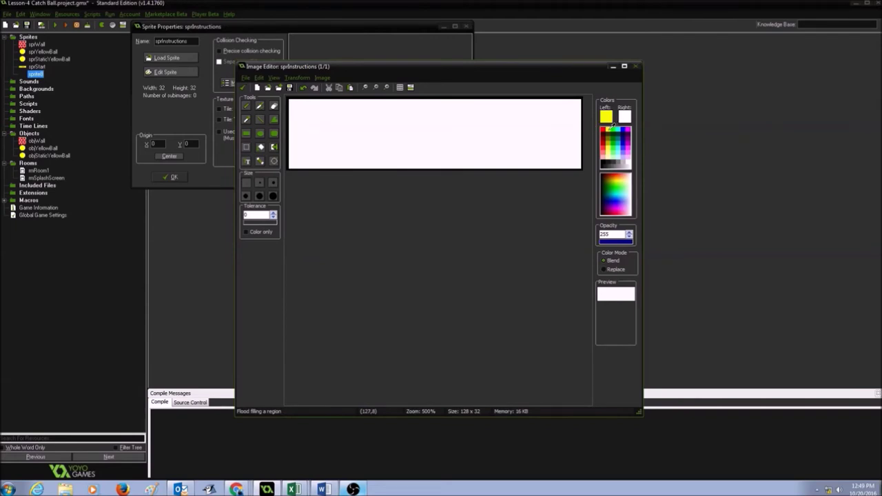
left_click(503, 126)
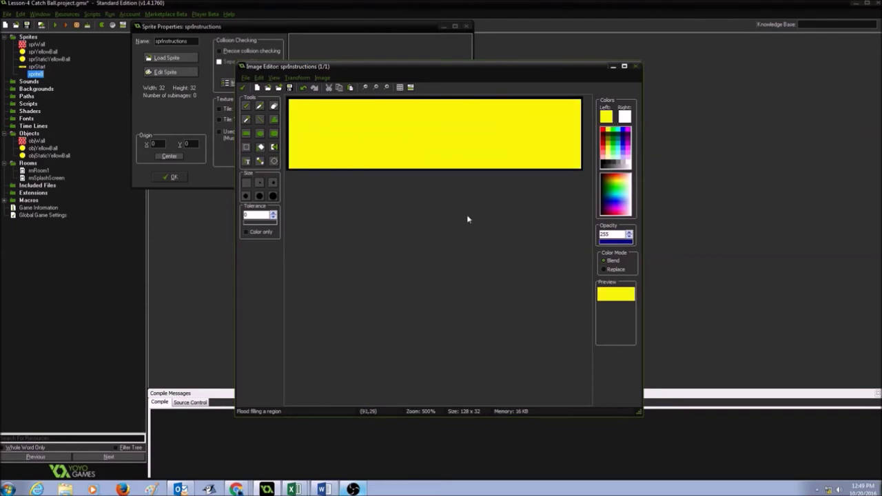
left_click(248, 162)
left_click(258, 218)
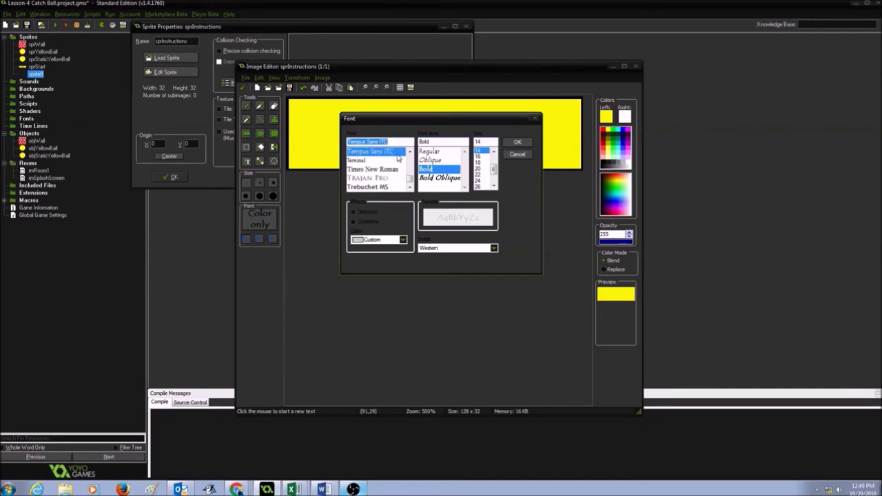
Set the font size to 12 and place the text INSTRUCTIONS on the button.
left_click(494, 151)
left_click(482, 151)
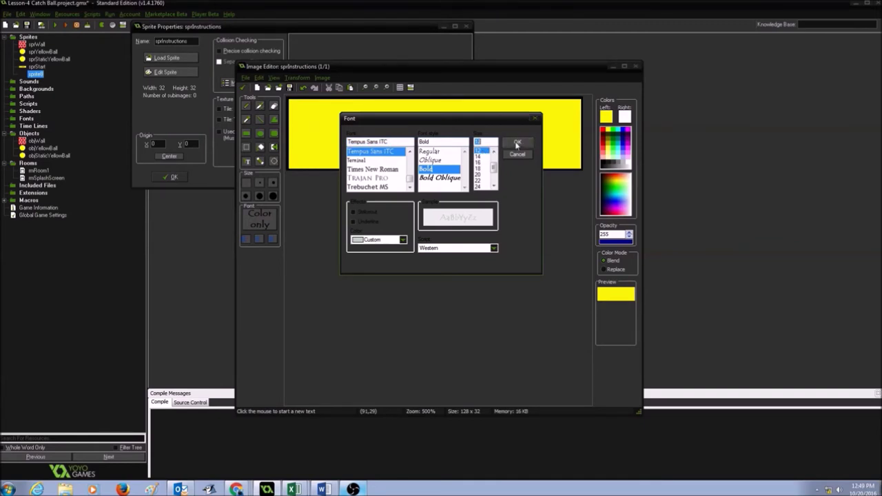
left_click(517, 144)
left_click(347, 127)
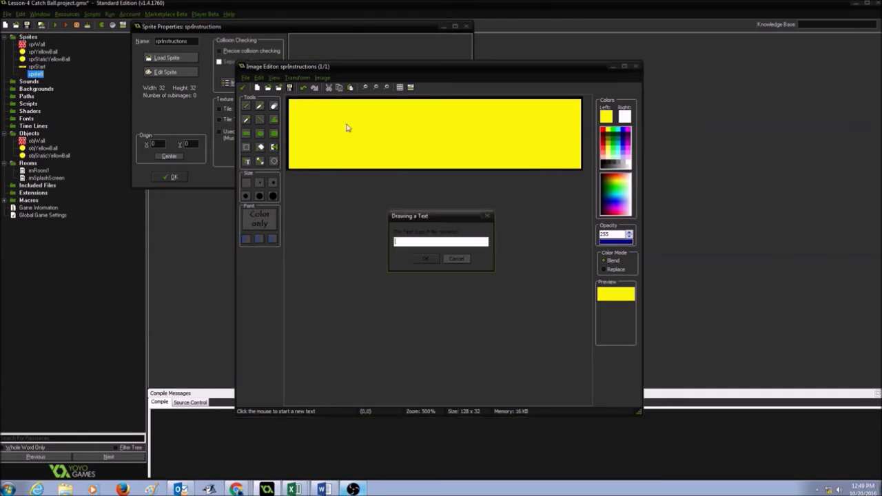
type("INSTRUCTIONS")
left_click(424, 259)
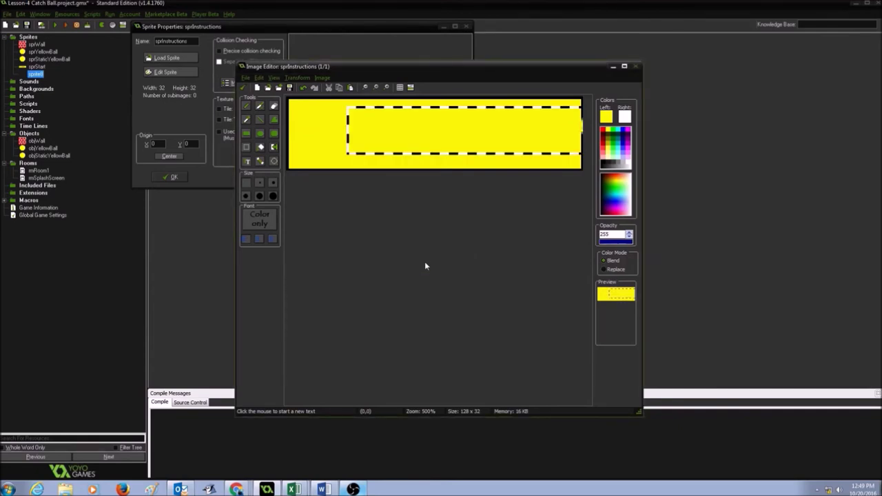
Make INSTRUCTIONS red, shift it left so it fits, and accept the image.
left_click(608, 128)
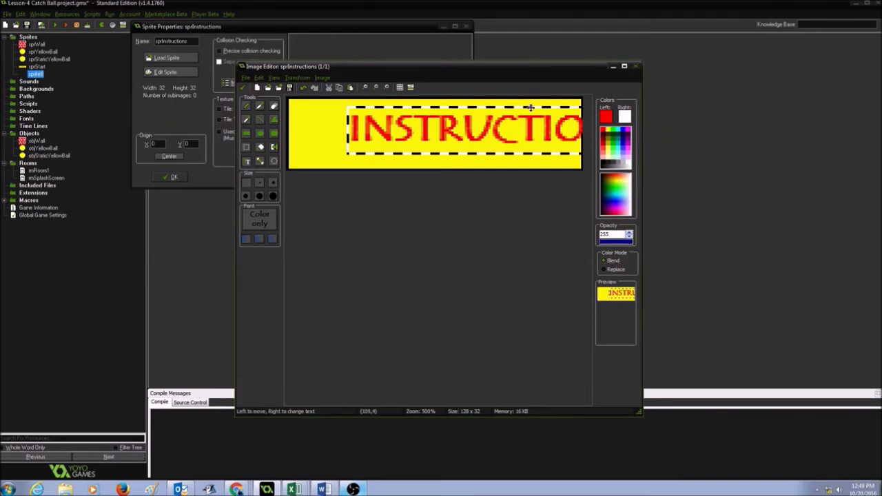
left_click_drag(531, 108, 473, 109)
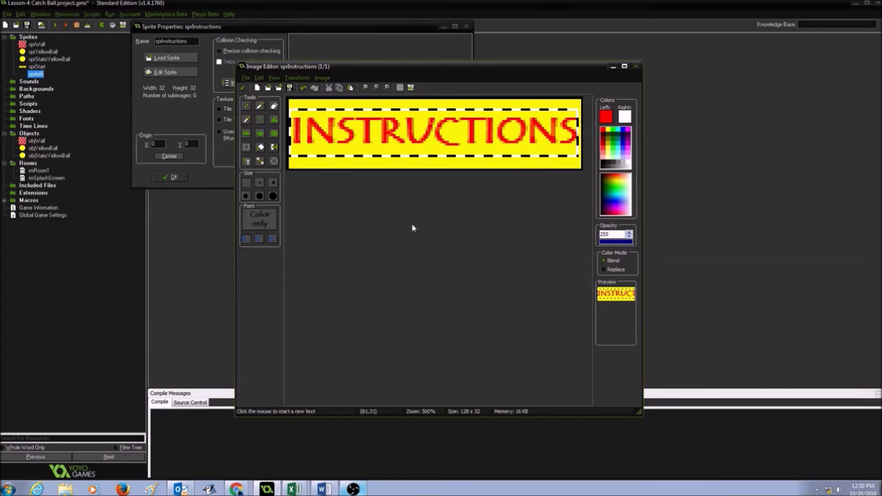
left_click(244, 89)
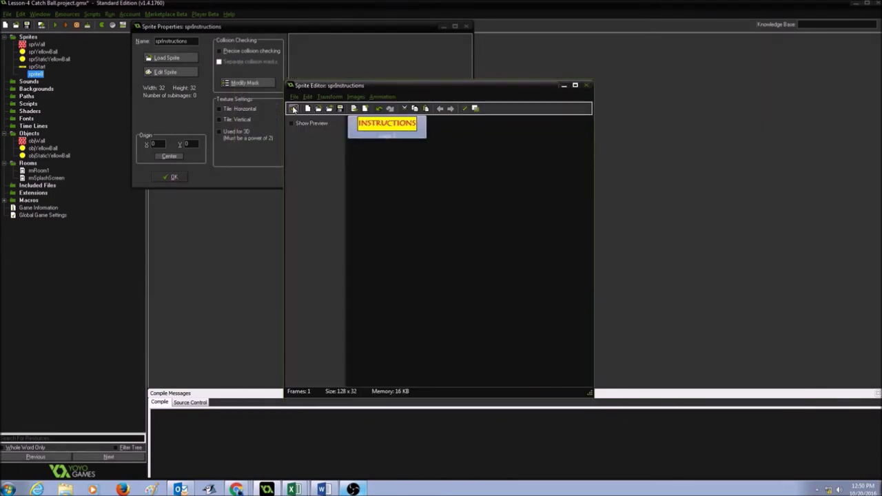
Accept the finished frame, save the sprite as sprInstructions, and browse the resource tree to the Objects folder.
left_click(293, 109)
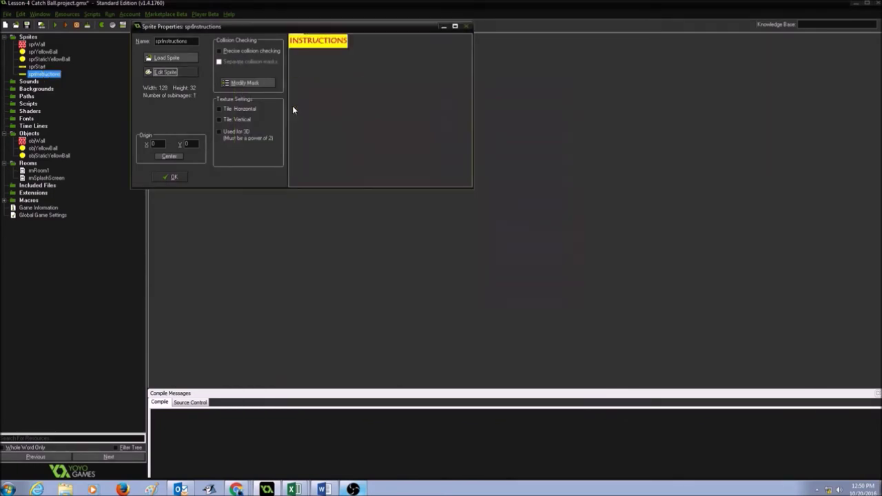
left_click(174, 177)
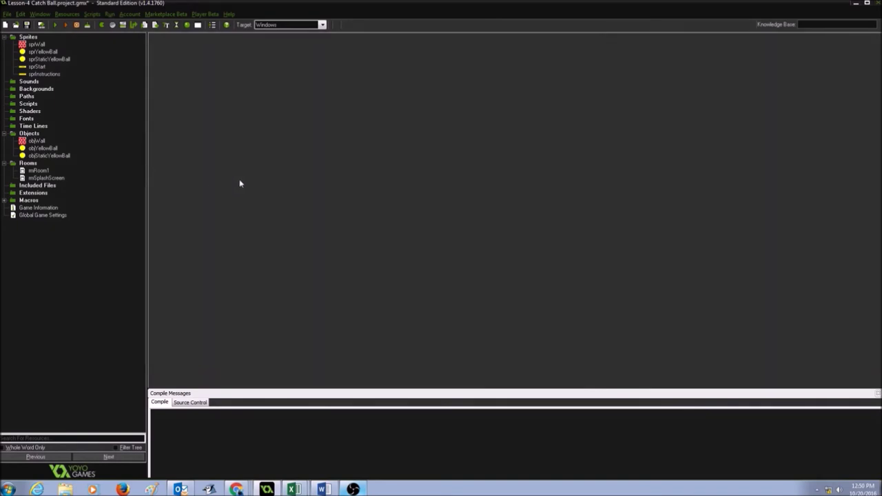
left_click(41, 68)
left_click(46, 74)
left_click(46, 150)
left_click(32, 134)
right_click(36, 137)
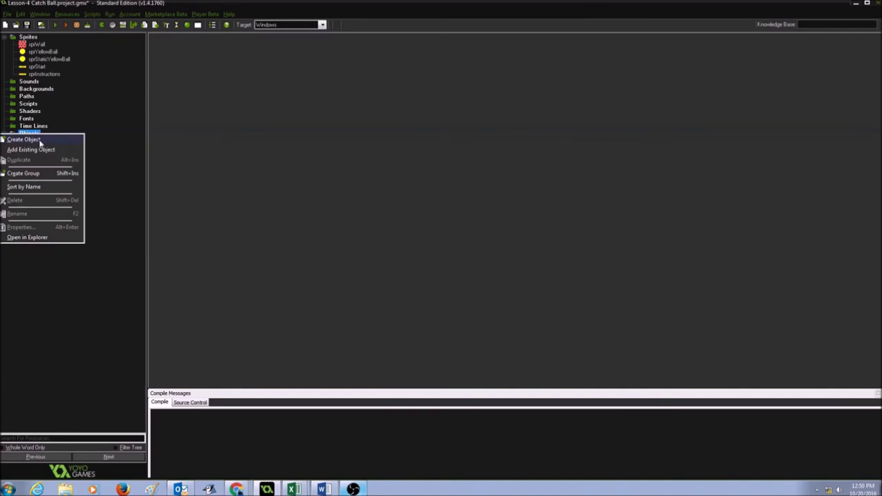
Create an object named objStart with sprite sprStart, tick Solid, and save it.
left_click(38, 140)
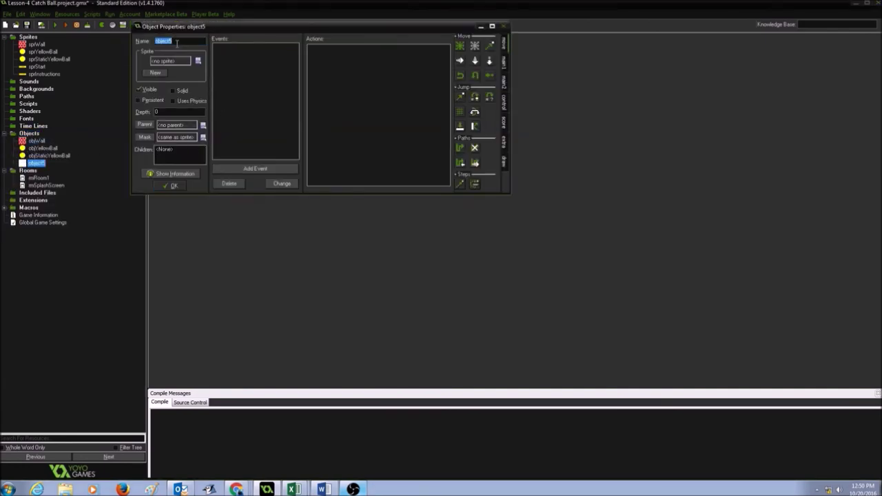
type("obj")
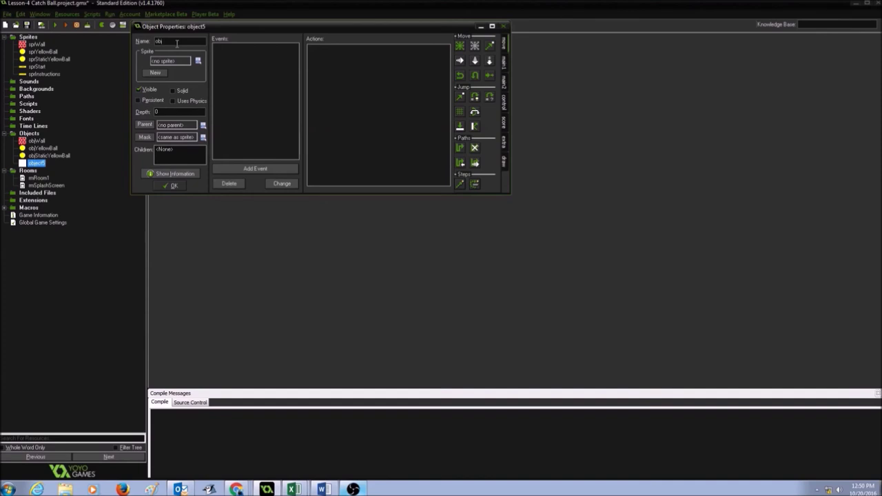
type("Start")
left_click(197, 61)
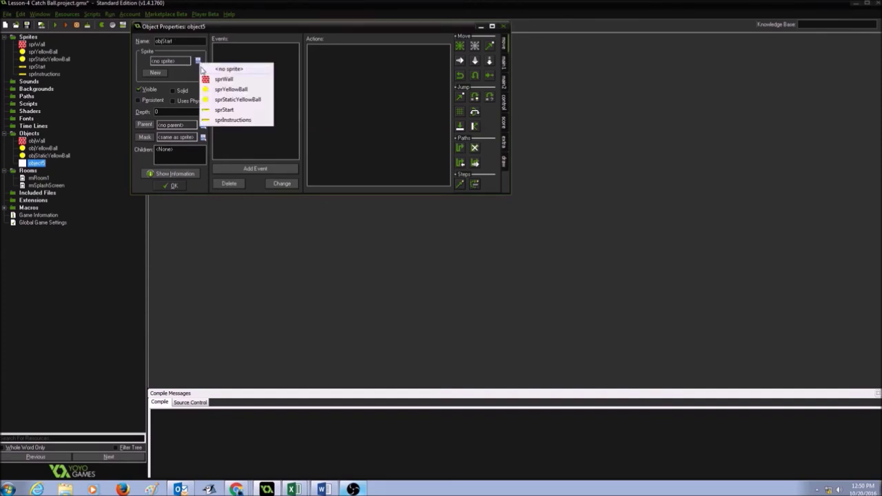
left_click(224, 110)
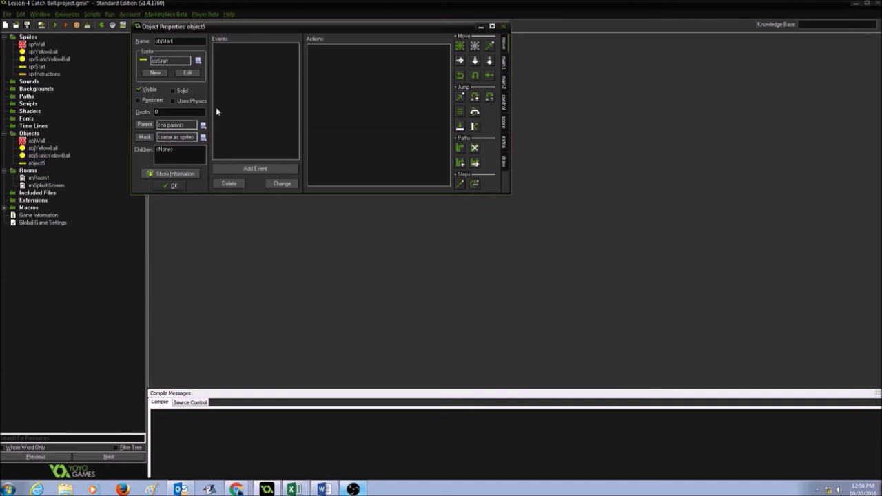
left_click(173, 90)
left_click(176, 186)
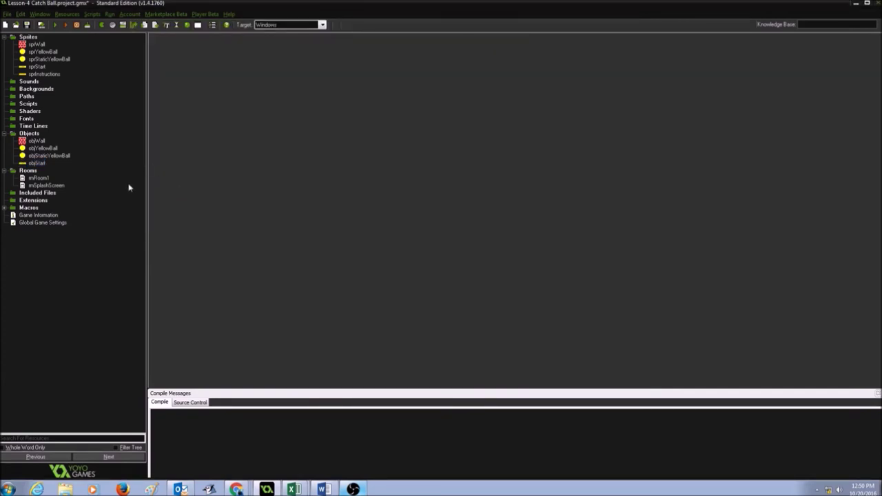
right_click(34, 134)
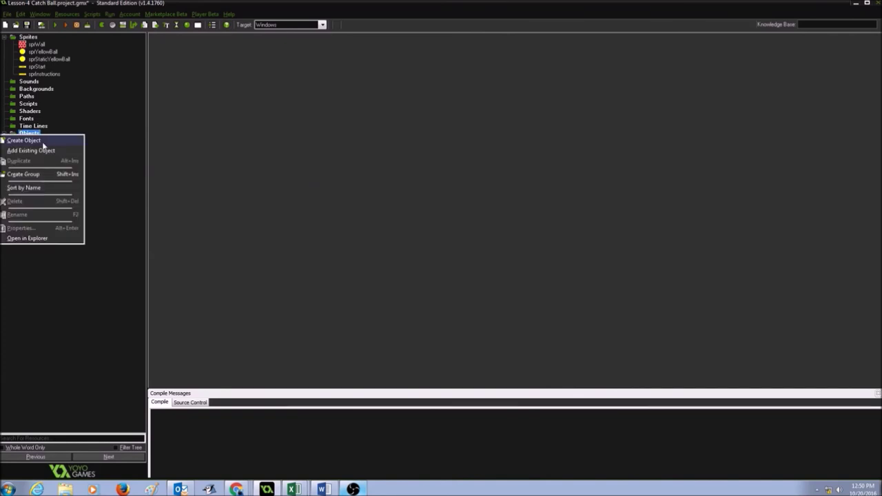
Create a new object named objInstructions and assign it the sprInstructions sprite.
left_click(43, 143)
type("objInstructions")
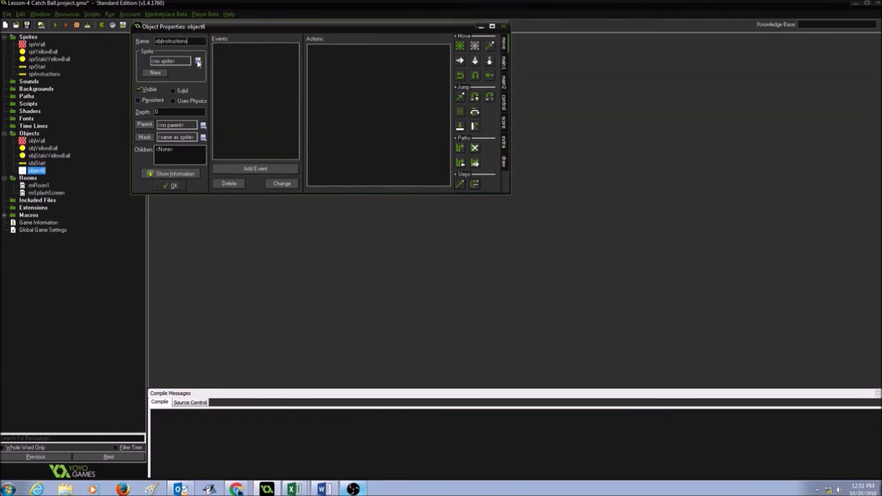
left_click(198, 61)
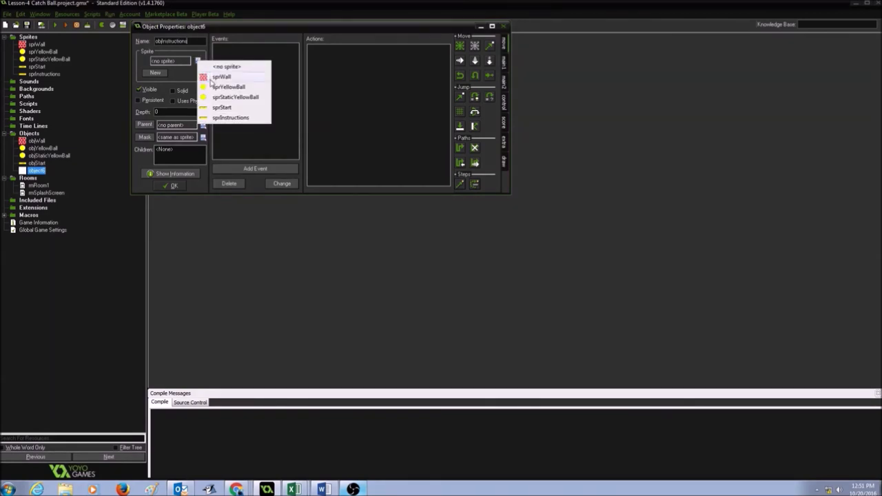
left_click(224, 118)
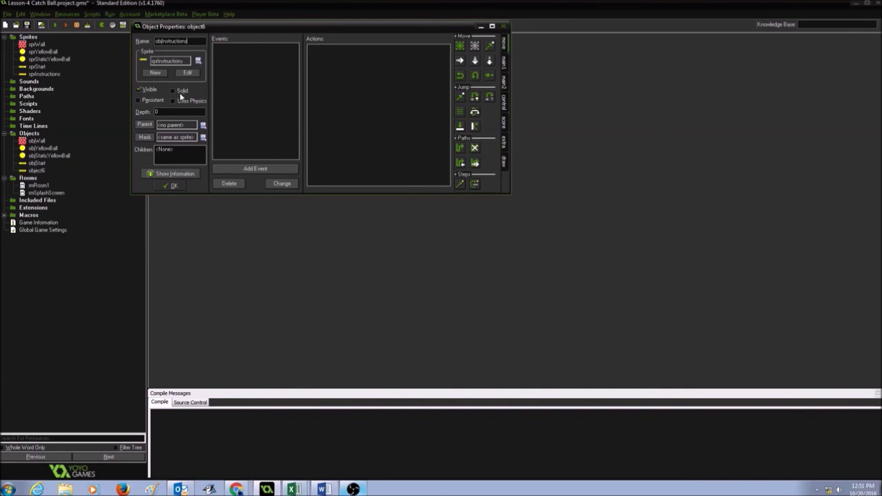